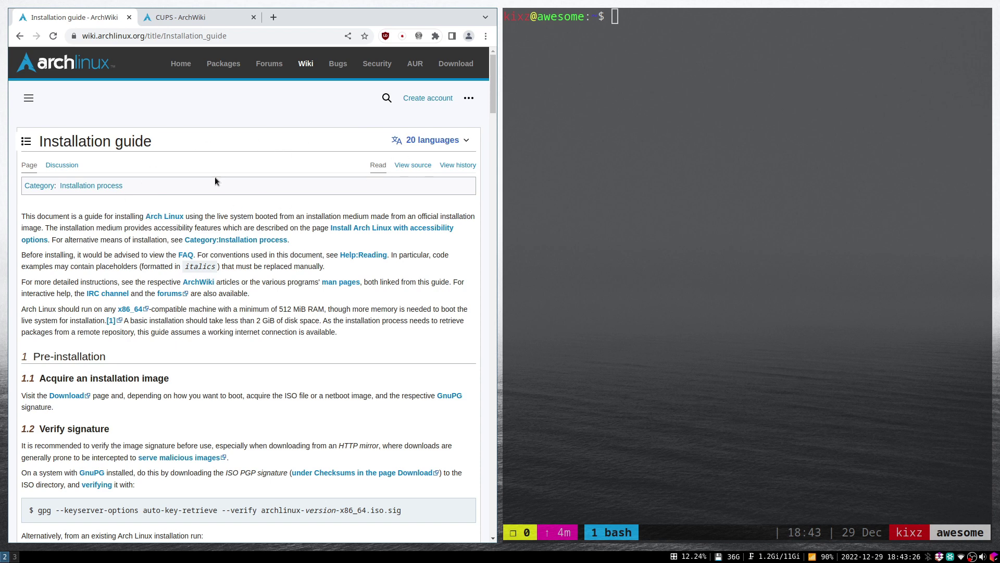
Step: Bring up Chromium's print dialog for the wiki page, then cancel out of it
{"action": "key", "text": "ctrl+p"}
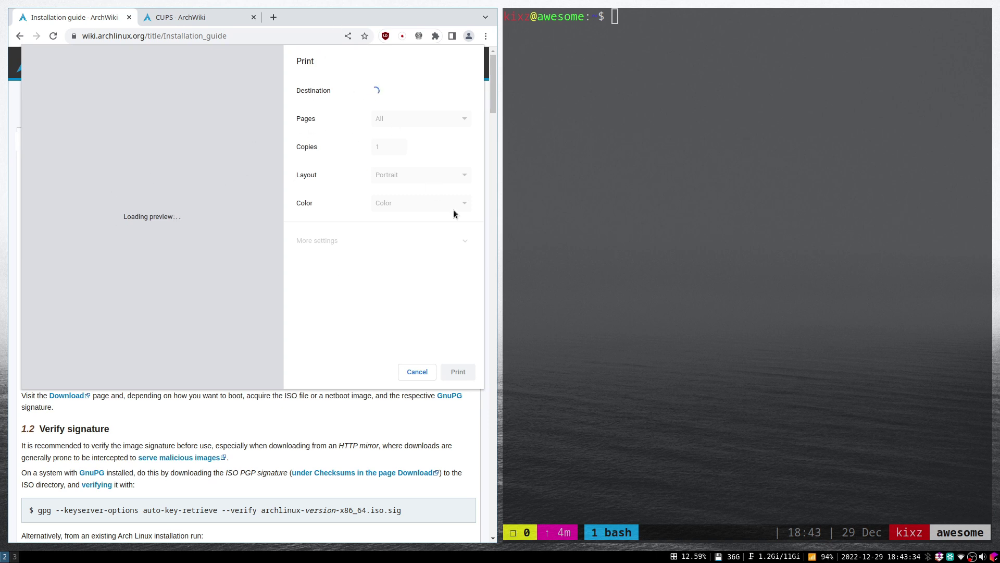
{"action": "left_click", "coordinate": [417, 372]}
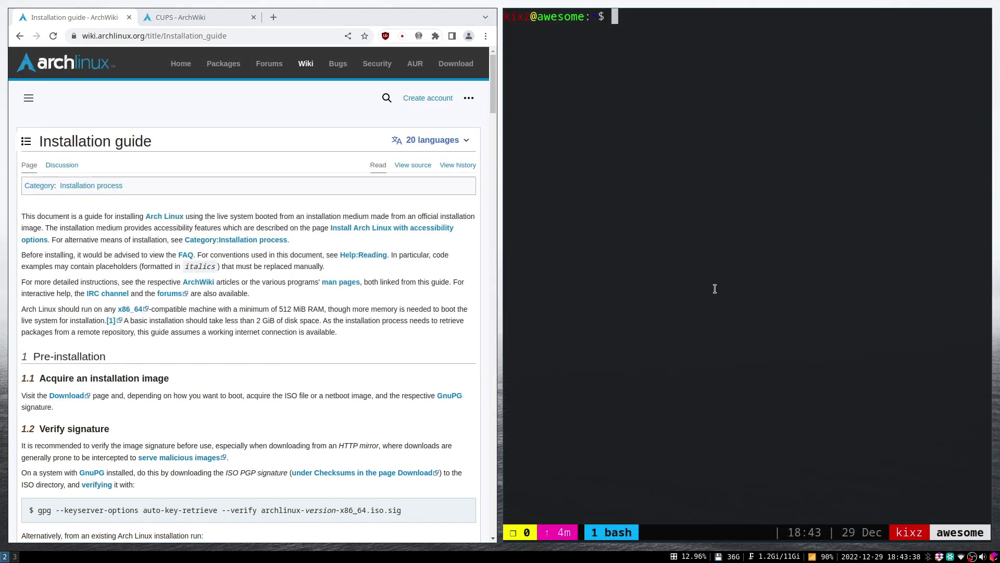
{"action": "type", "text": "sudo "}
{"action": "type", "text": "pacman -Sy "}
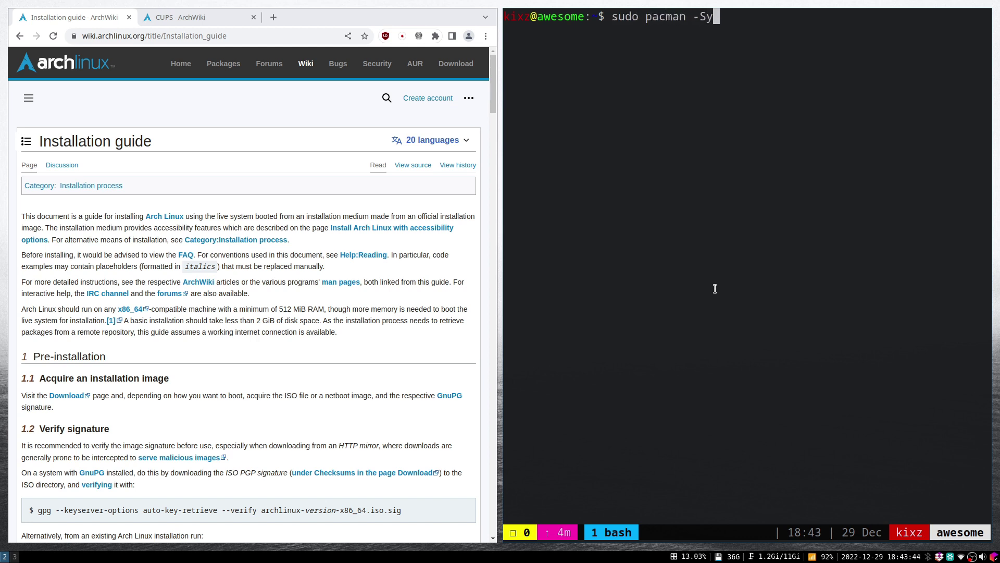
{"action": "type", "text": "cups-"}
{"action": "type", "text": "pdf"}
Step: Run 'sudo pacman -Sy cups-pdf', confirm with y, and clear the terminal
{"action": "key", "text": "Return"}
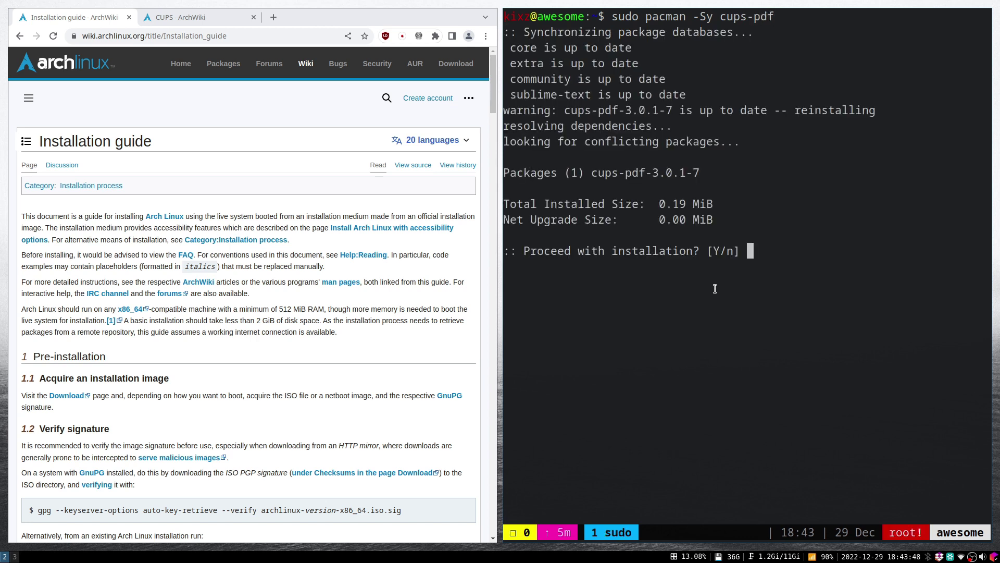
{"action": "type", "text": "y"}
{"action": "key", "text": "Return"}
{"action": "key", "text": "ctrl+l"}
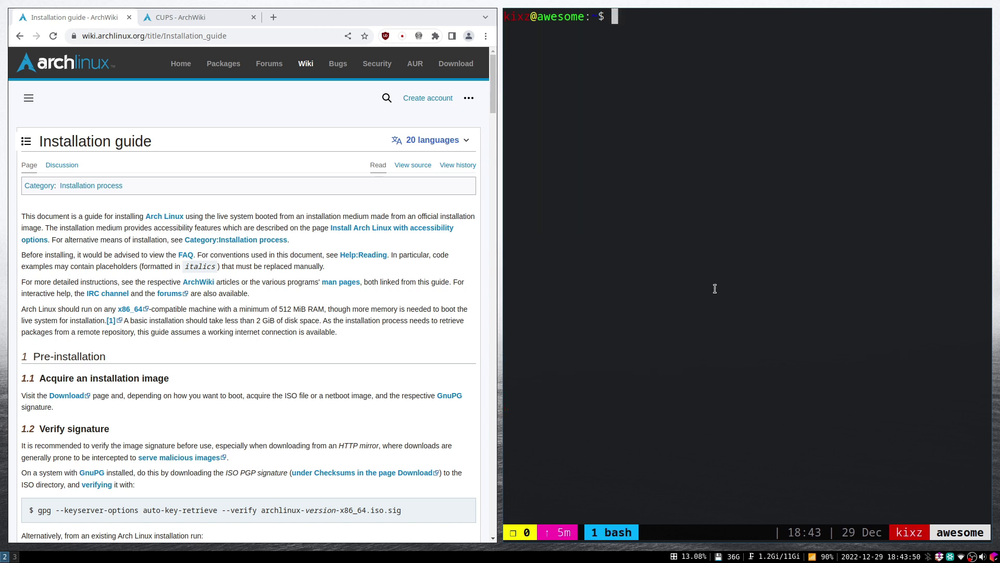
{"action": "type", "text": "su"}
{"action": "type", "text": "do "}
{"action": "type", "text": "sys"}
{"action": "type", "text": "temct"}
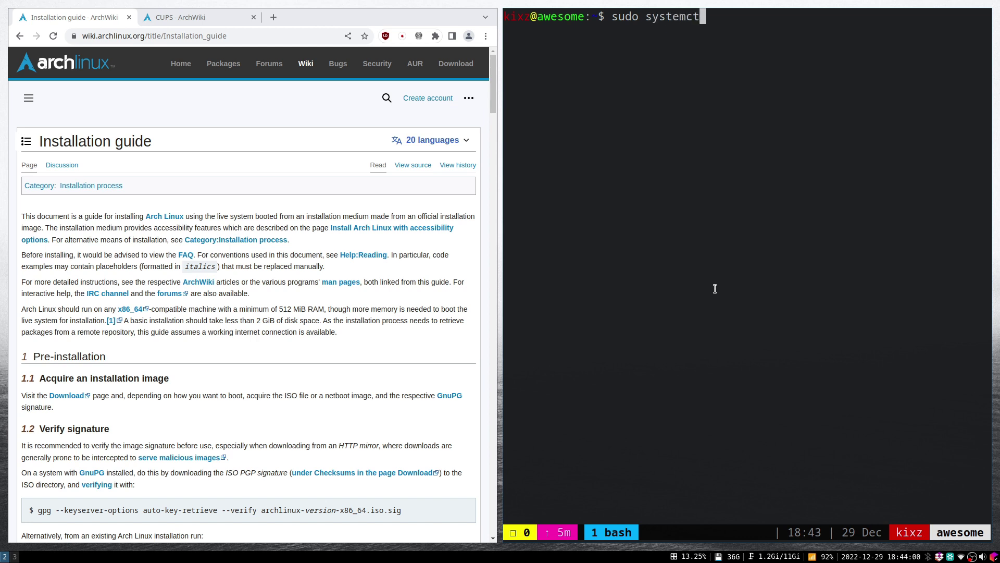
{"action": "type", "text": "s"}
Step: Run 'sudo systemctl status cups.service', showing the service inactive (dead)
{"action": "key", "text": "BackSpace"}
{"action": "type", "text": "l "}
{"action": "type", "text": "st"}
{"action": "type", "text": "art cu"}
{"action": "key", "text": "BackSpace"}
{"action": "key", "text": "BackSpace"}
{"action": "key", "text": "BackSpace"}
{"action": "key", "text": "BackSpace"}
{"action": "key", "text": "BackSpace"}
{"action": "type", "text": "tu"}
{"action": "type", "text": "s cups.service"}
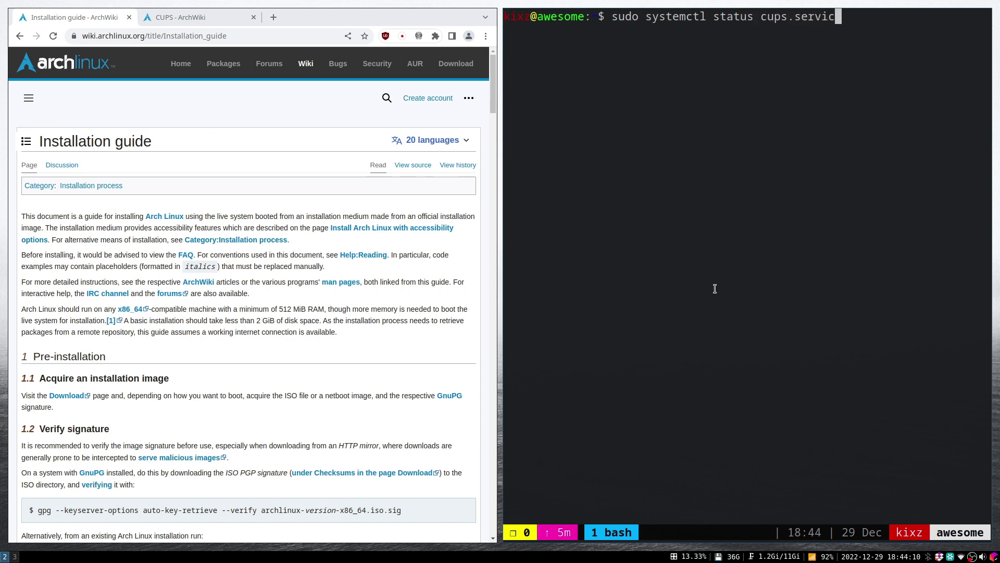
{"action": "key", "text": "Return"}
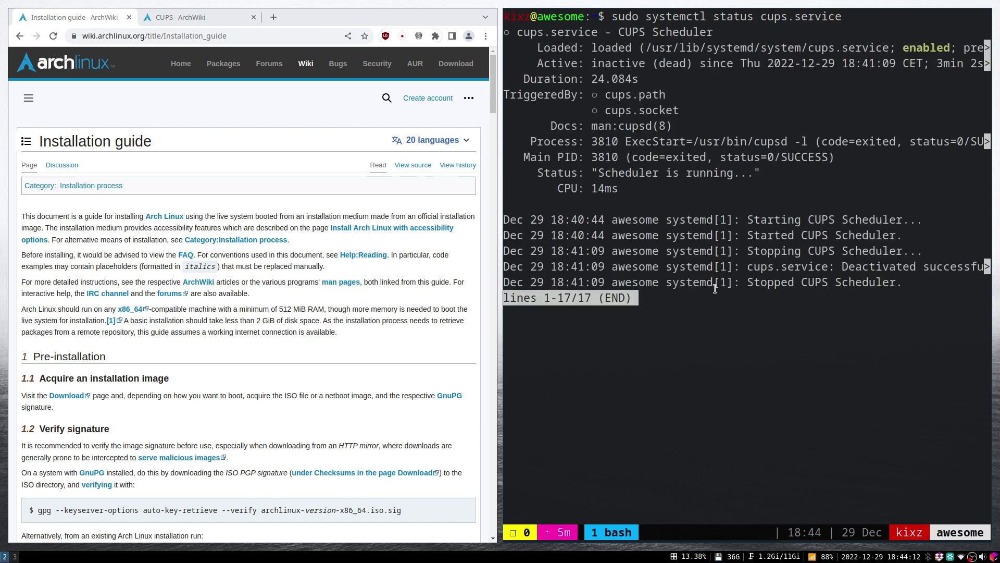
{"action": "type", "text": "q"}
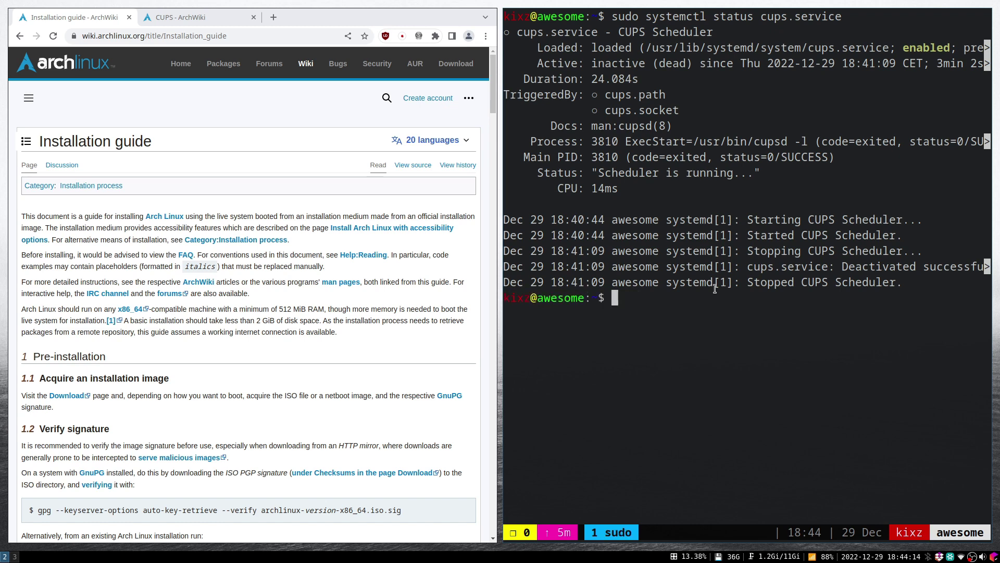
{"action": "type", "text": "sudo "}
{"action": "type", "text": "system"}
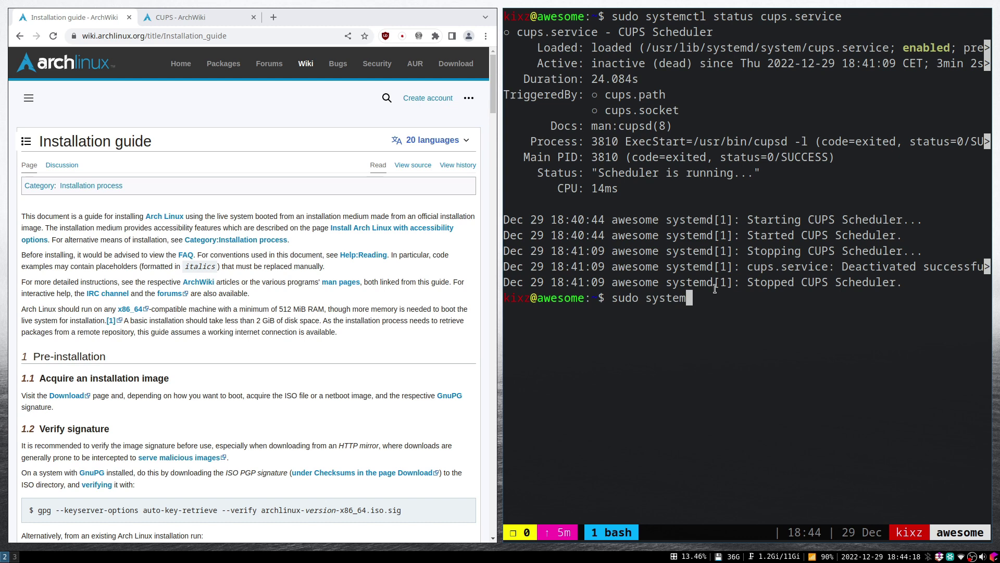
{"action": "type", "text": "ctl start"}
{"action": "type", "text": " cups.service"}
Step: Start cups.service and check cups.socket status, which reports active (running)
{"action": "key", "text": "Return"}
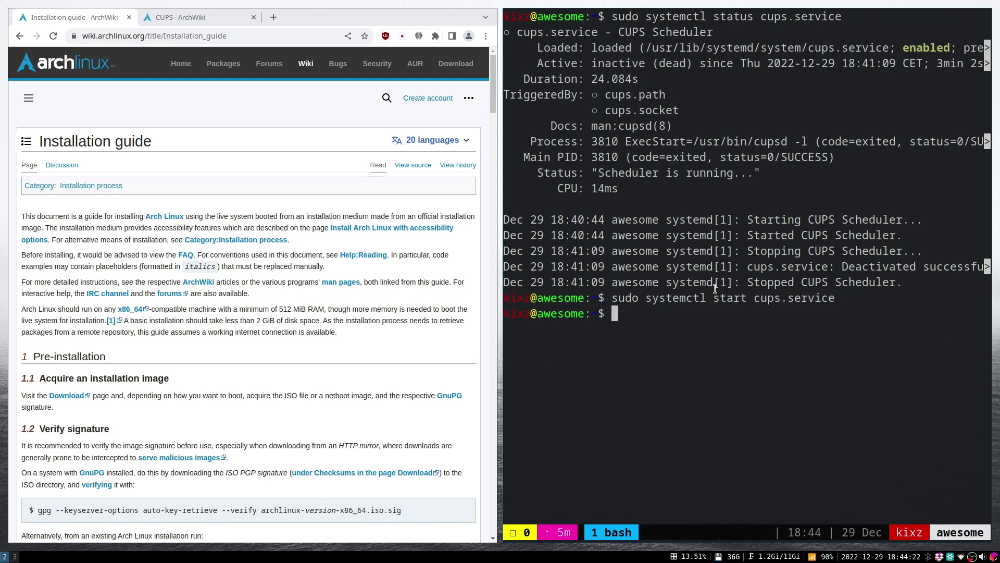
{"action": "type", "text": "sudo"}
{"action": "type", "text": " syste"}
{"action": "type", "text": "mctl statu"}
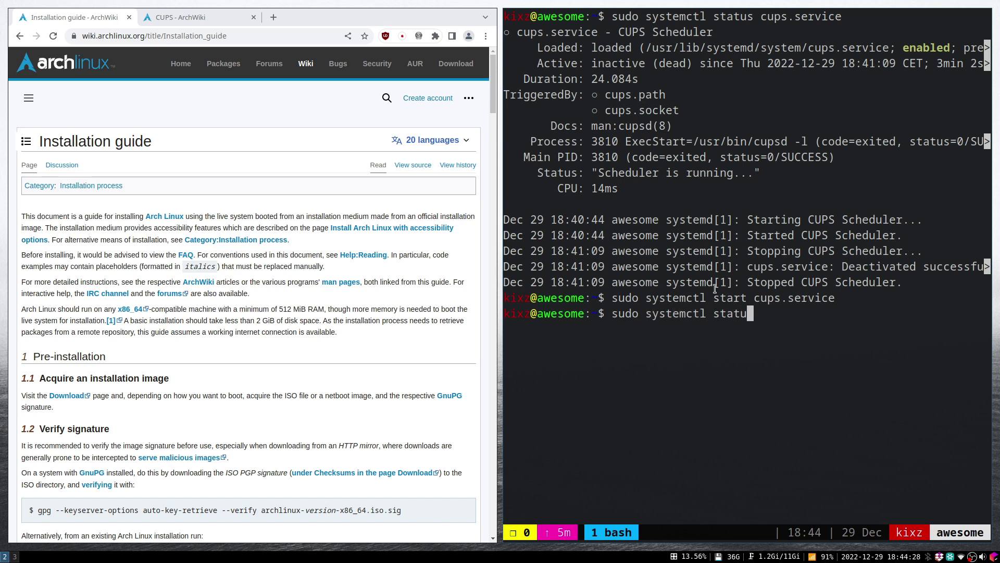
{"action": "type", "text": "s cups."}
{"action": "type", "text": "socket"}
{"action": "key", "text": "Return"}
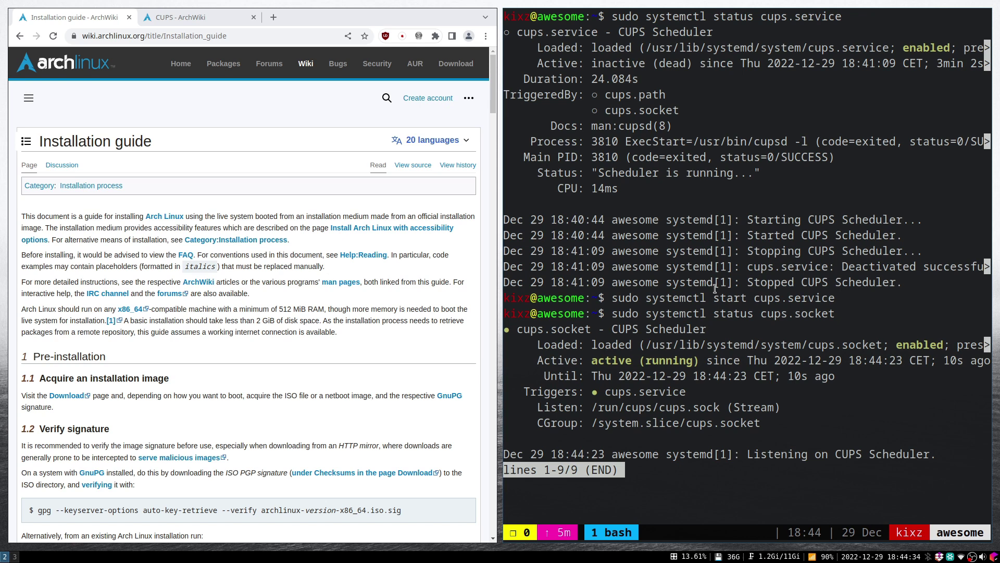
{"action": "key", "text": "q"}
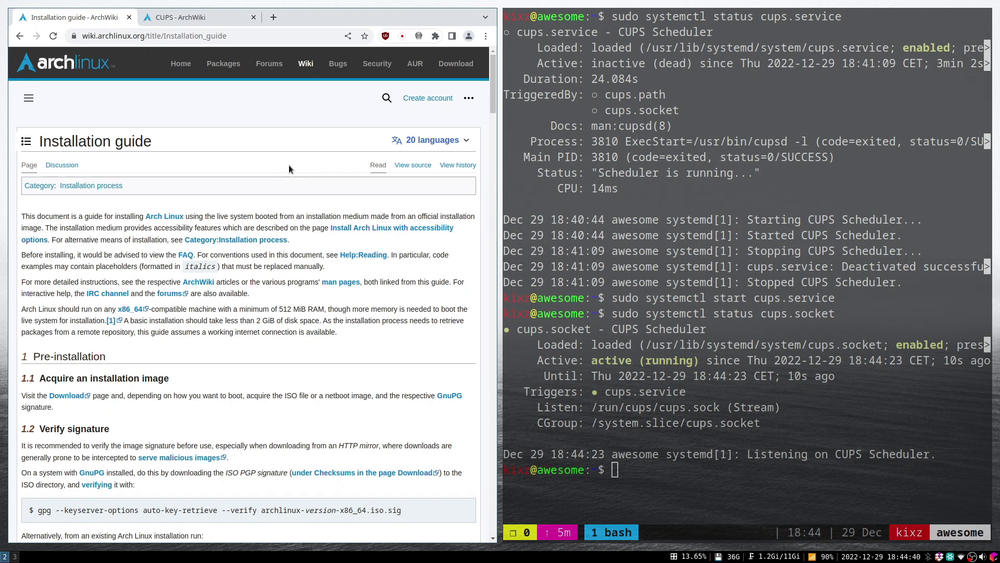
Step: Save the Installation guide page as a PDF into Downloads via Chromium's print dialog
{"action": "key", "text": "ctrl+p"}
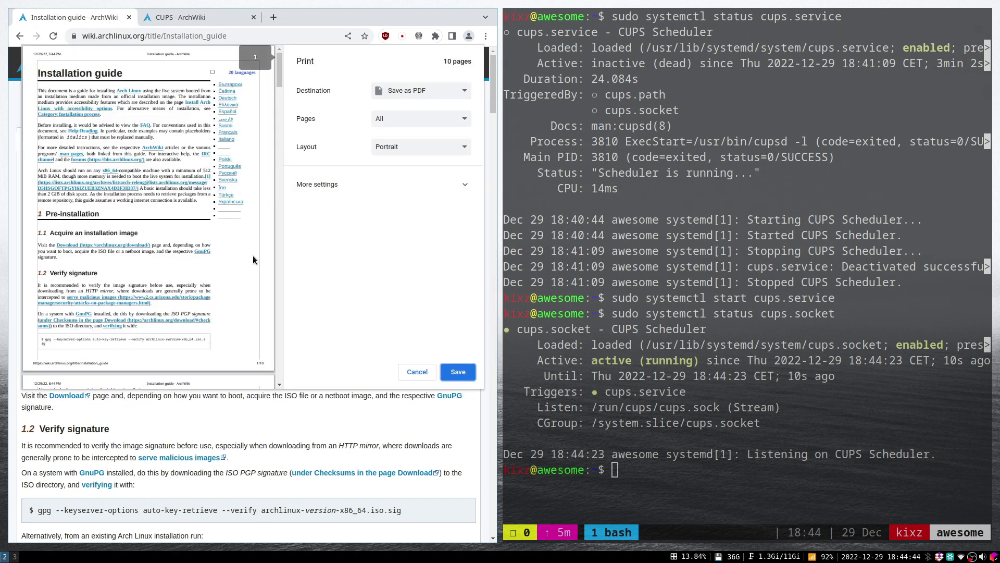
{"action": "scroll", "coordinate": [252, 256], "scroll_direction": "down", "scroll_amount": 5}
{"action": "left_click", "coordinate": [464, 374]}
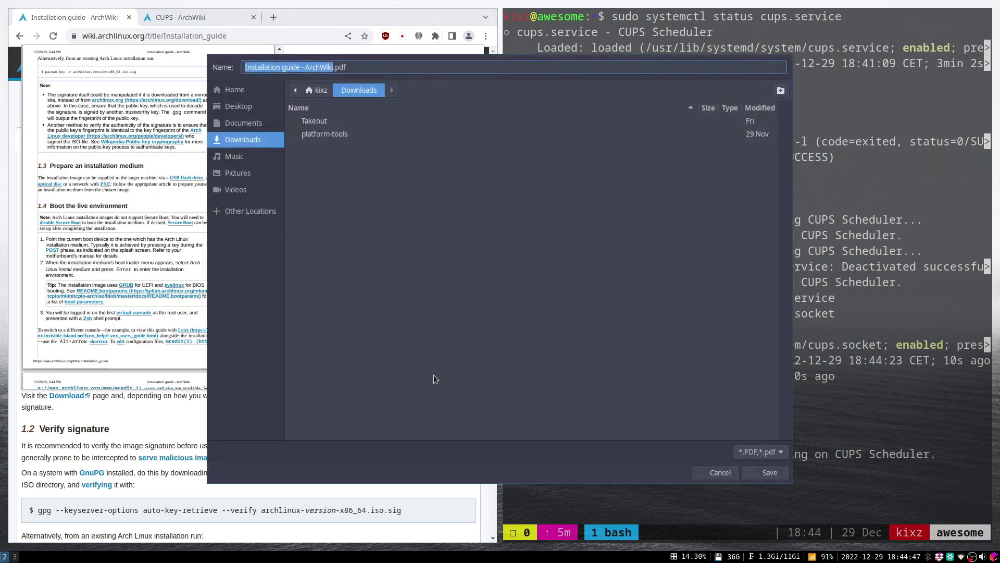
{"action": "key", "text": "Return"}
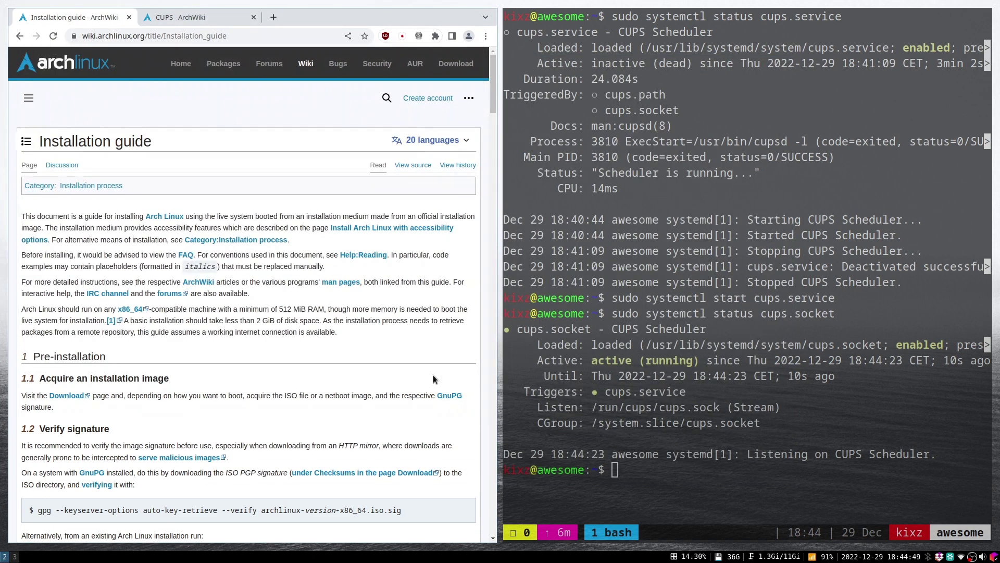
Step: Open Downloads in the file manager and open the saved Installation guide PDF
{"action": "key", "text": "super+e"}
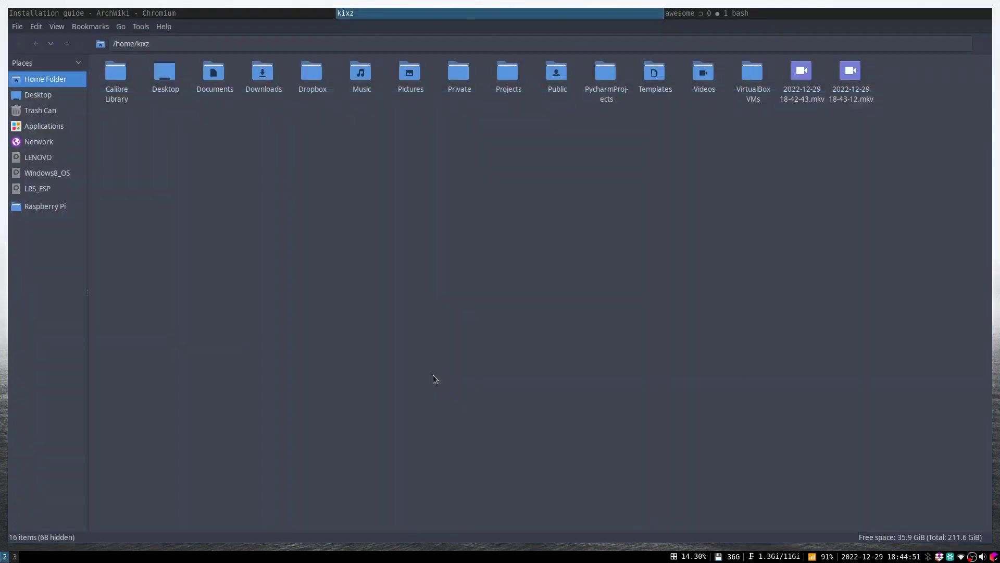
{"action": "double_click", "coordinate": [259, 74]}
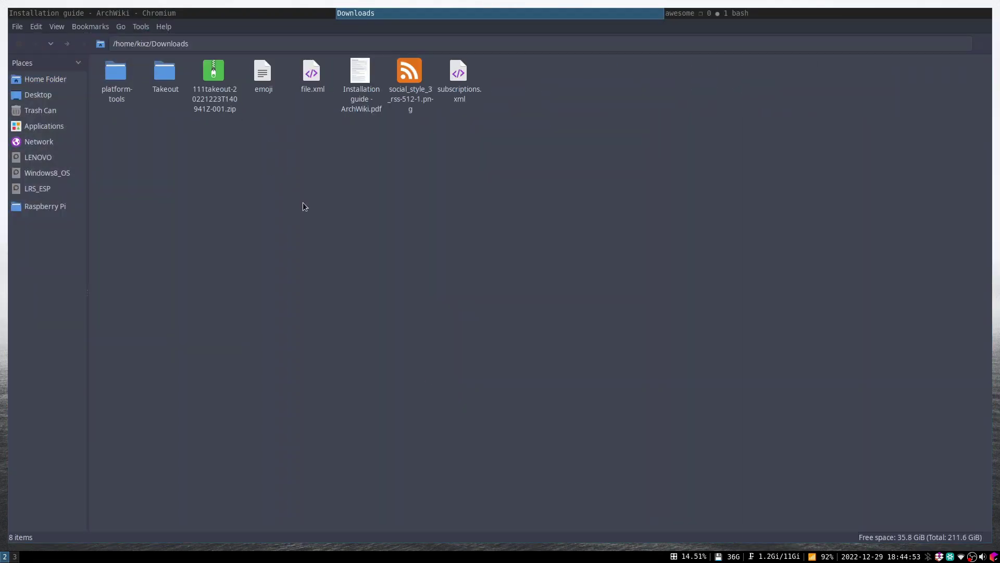
{"action": "double_click", "coordinate": [361, 90]}
{"action": "scroll", "coordinate": [450, 237], "scroll_direction": "down", "scroll_amount": 5}
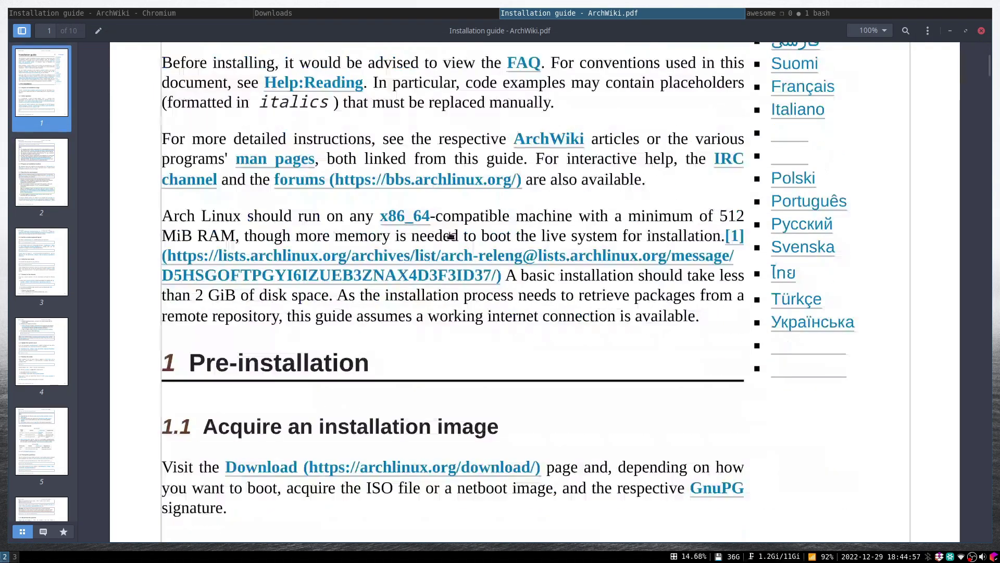
{"action": "scroll", "coordinate": [450, 236], "scroll_direction": "down", "scroll_amount": 5}
{"action": "scroll", "coordinate": [450, 237], "scroll_direction": "up", "scroll_amount": 6}
{"action": "scroll", "coordinate": [450, 237], "scroll_direction": "up", "scroll_amount": 4}
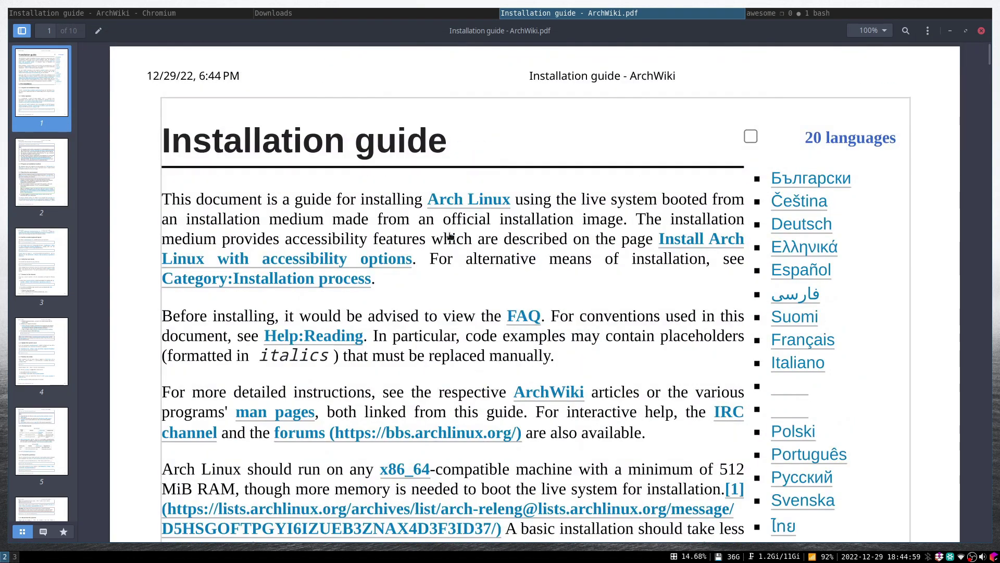